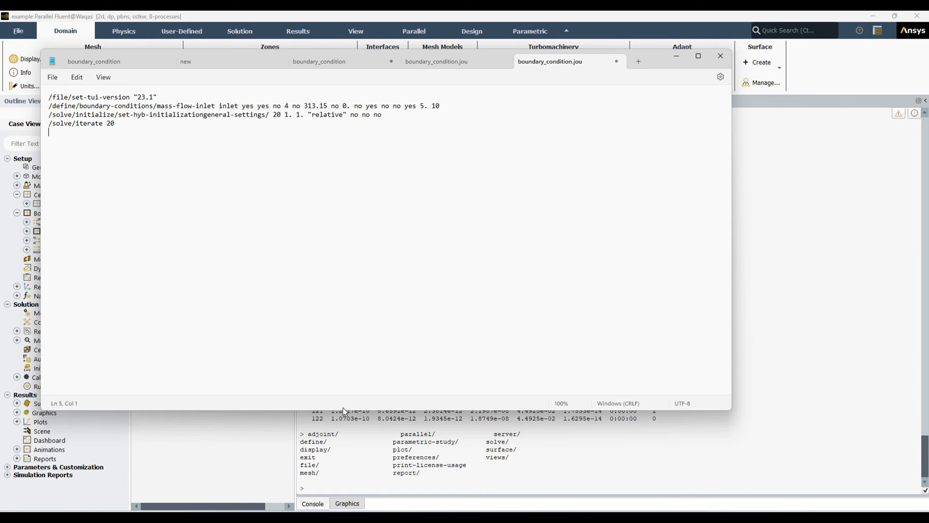
Close the journal text in Notepad and read the journal file boundary_condition.jou from D:\Simulation_tutorials into Fluent
left_click(720, 56)
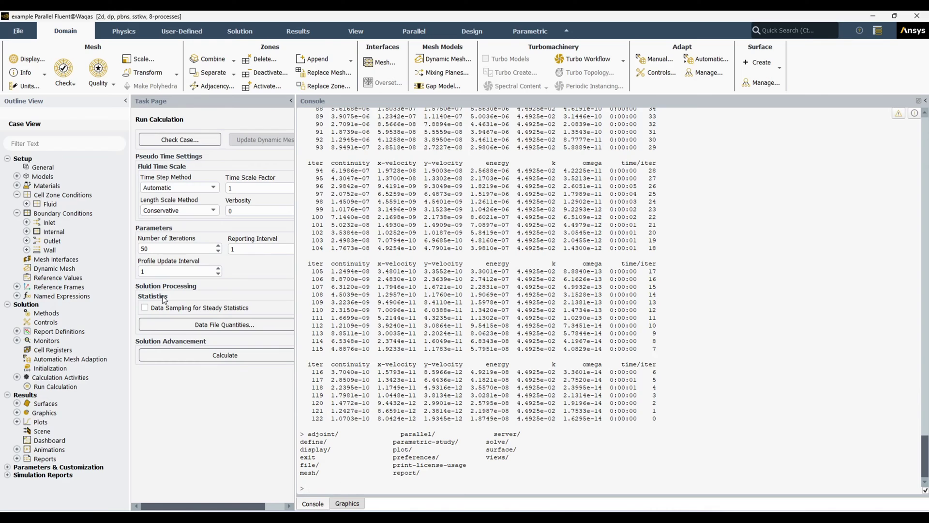
left_click(22, 31)
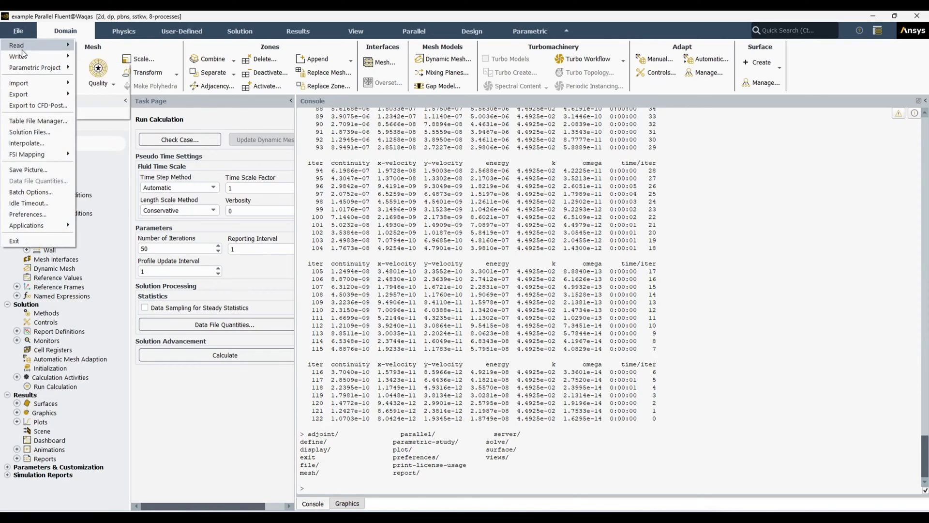
mouse_move(26, 47)
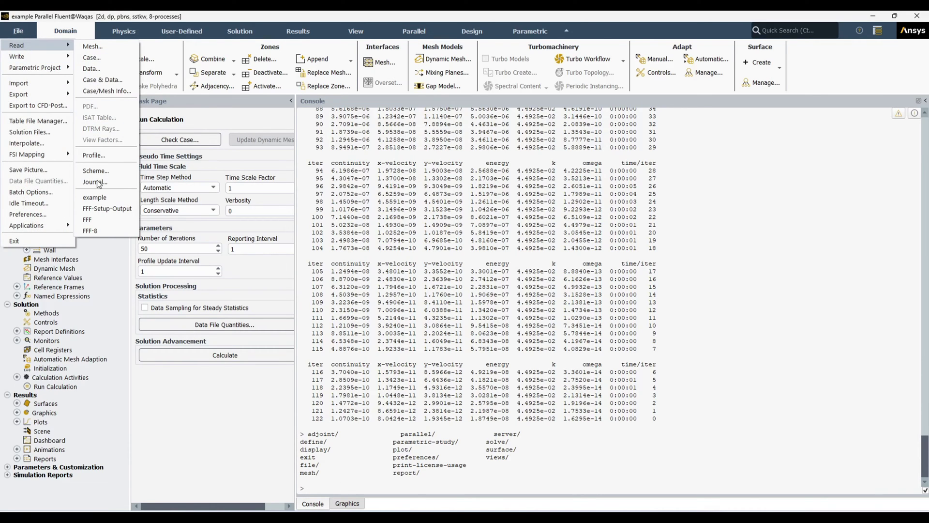
left_click(113, 181)
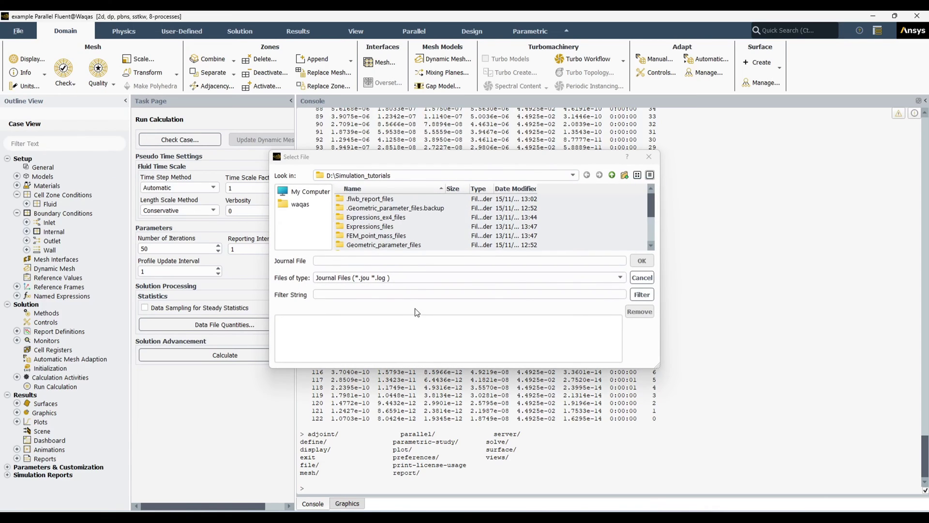
scroll(420, 220, "down", 3)
double_click(410, 245)
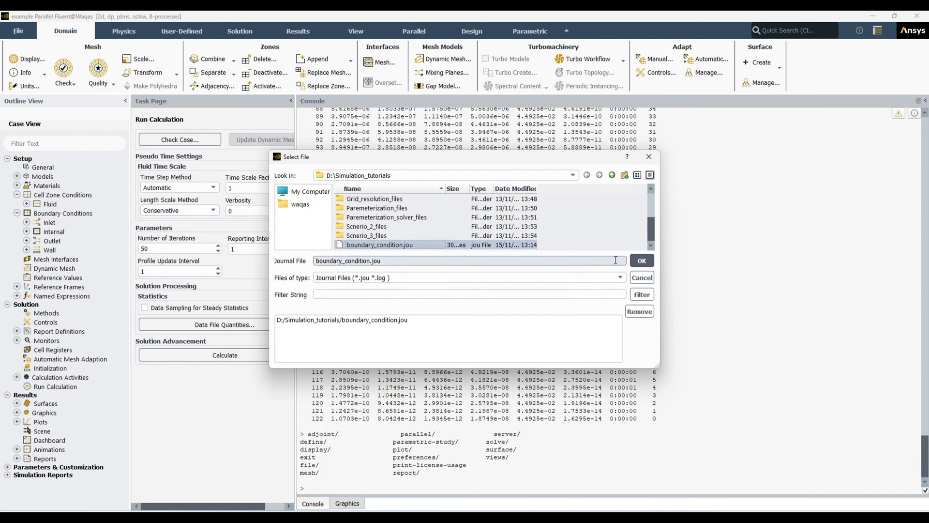
left_click(642, 260)
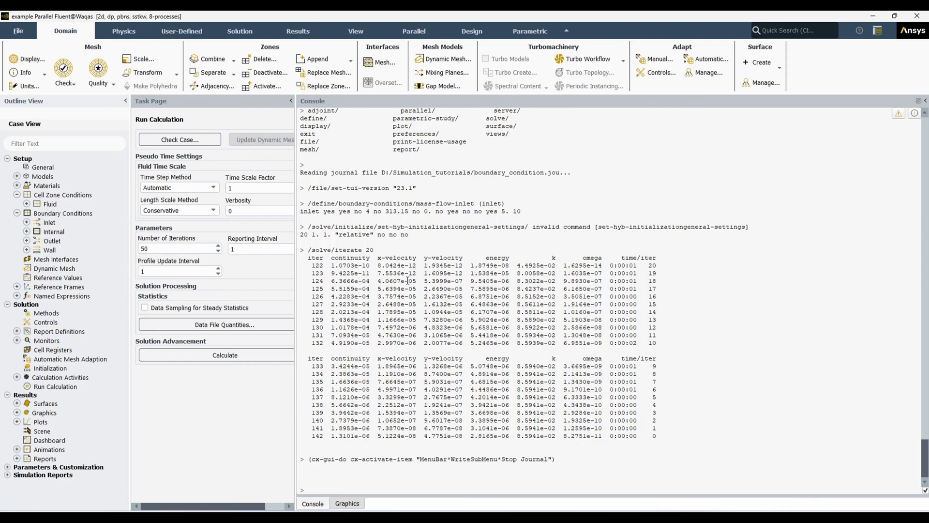
type("/file/set-tui-version \"23.1\" /define/boundary-conditions/mass-flow-inlet inlet yes yes no 4 no 313.15 no 0. no yes no no yes 5. 10 /solve/initialize/set-hyb-initializationgeneral-settings/ 20 1. 1. \"relative\" no no no /solve/iterate 20")
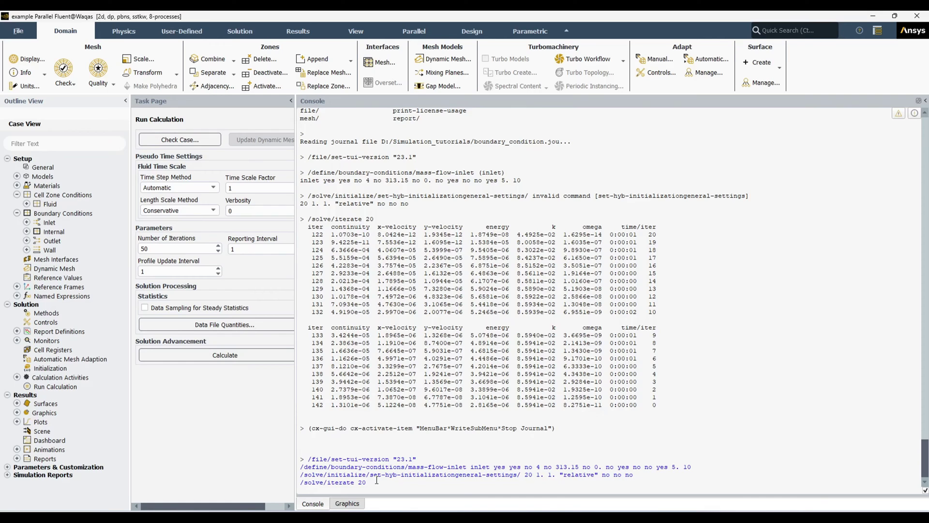
key("ctrl+a")
type("/solve/iterate 30")
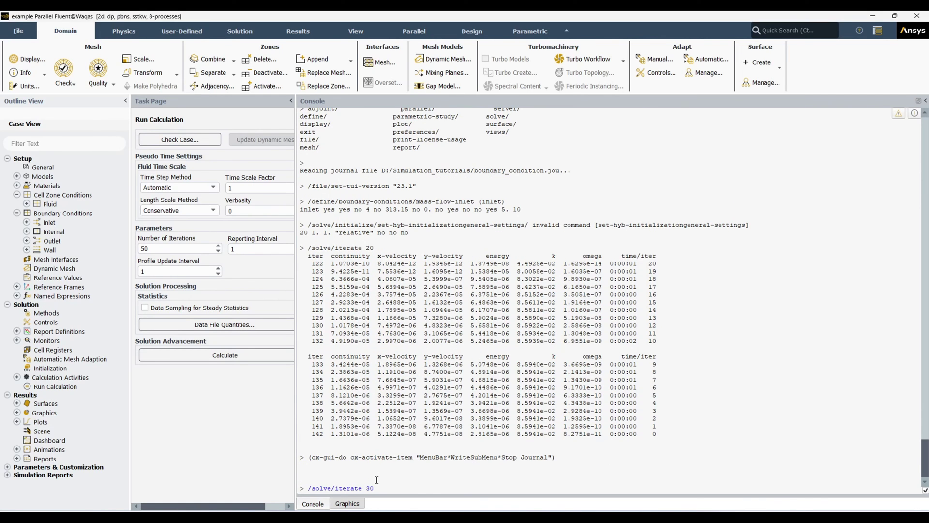
key("BackSpace")
key("BackSpace")
key("BackSpace")
key("BackSpace")
key("BackSpace")
key("BackSpace")
key("BackSpace")
key("BackSpace")
key("BackSpace")
key("BackSpace")
key("BackSpace")
key("BackSpace")
key("BackSpace")
key("BackSpace")
key("BackSpace")
key("BackSpace")
key("BackSpace")
Look at the mesh graphics, return to the console and list the root-level text commands
left_click(347, 503)
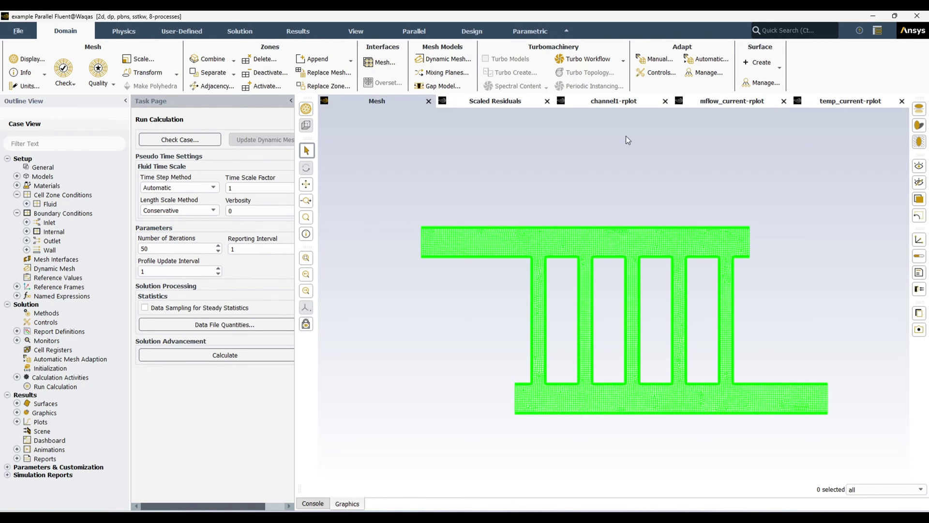
left_click(313, 504)
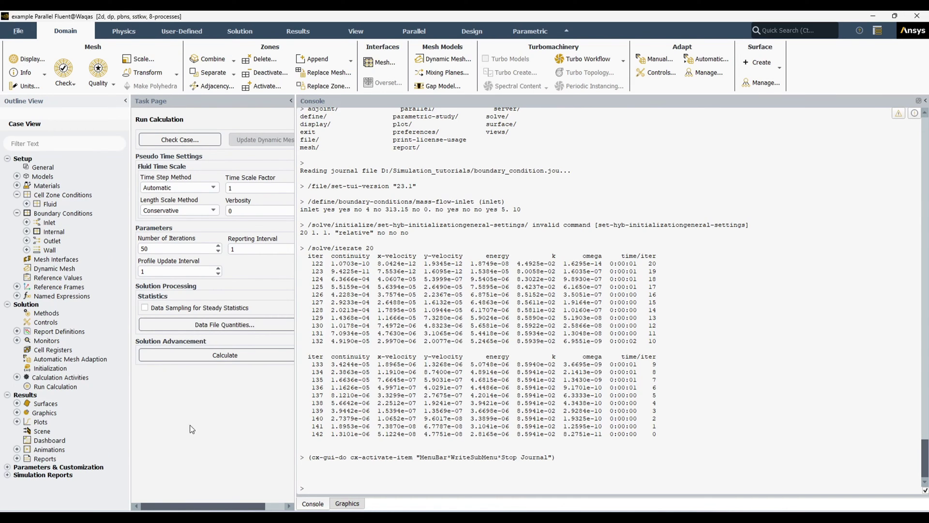
left_click(331, 489)
left_click_drag(300, 487, 306, 491)
left_click(306, 490)
key("Return")
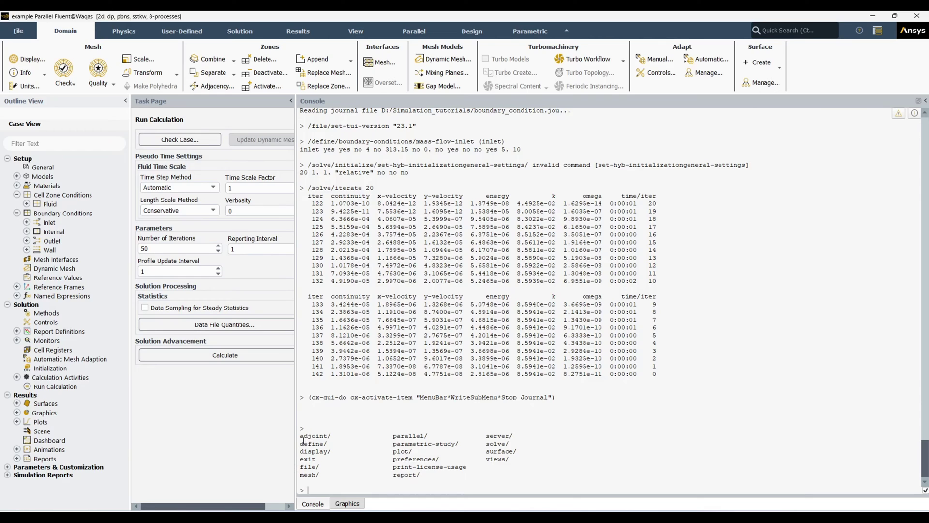
left_click_drag(301, 435, 427, 479)
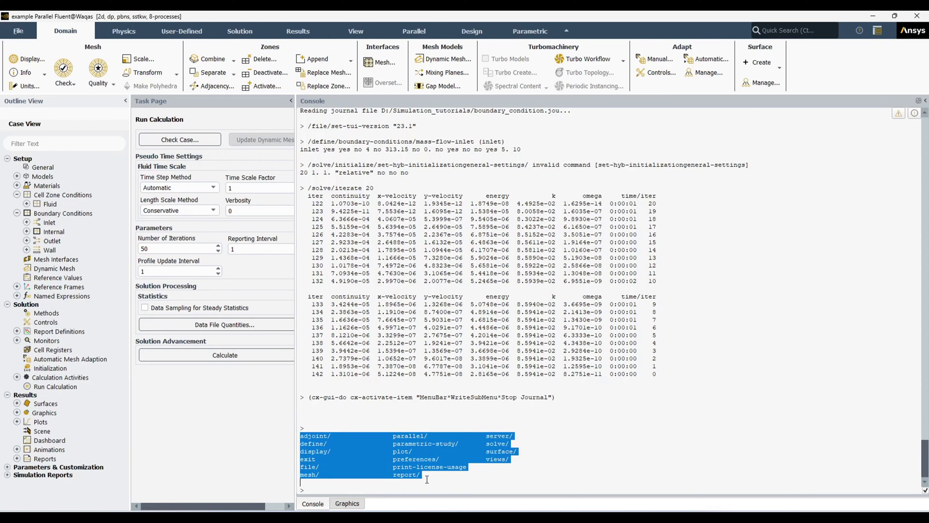
left_click(339, 445)
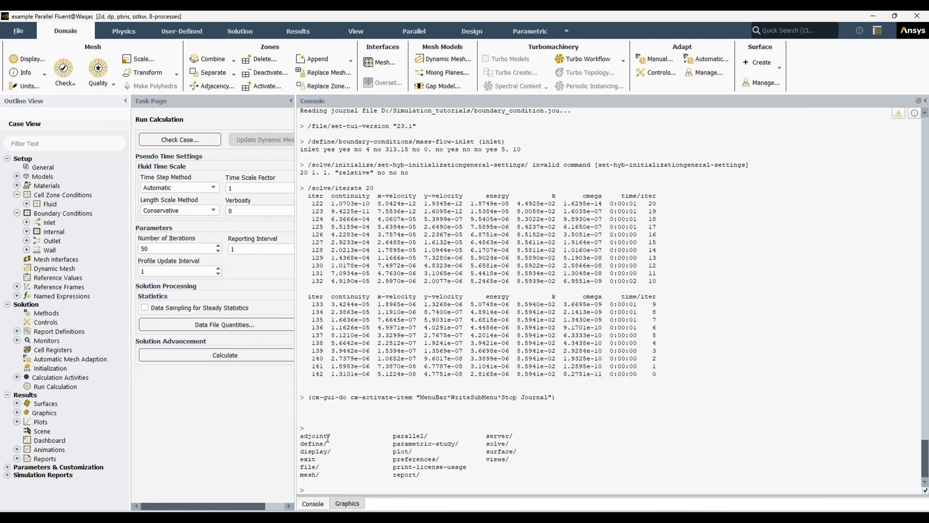
Enter the define command menu in the console and list the commands it contains
left_click(312, 491)
left_click_drag(300, 443, 333, 444)
left_click(344, 481)
key("Return")
type("define")
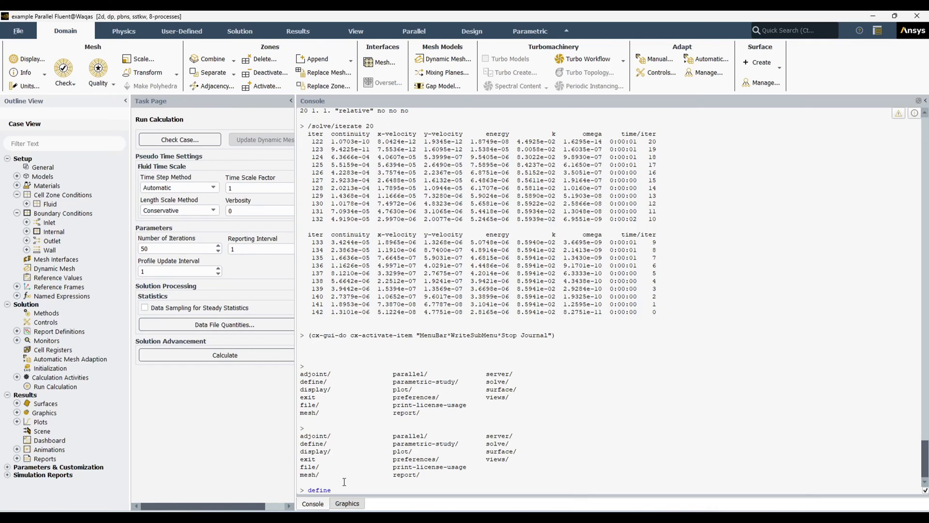
key("Return")
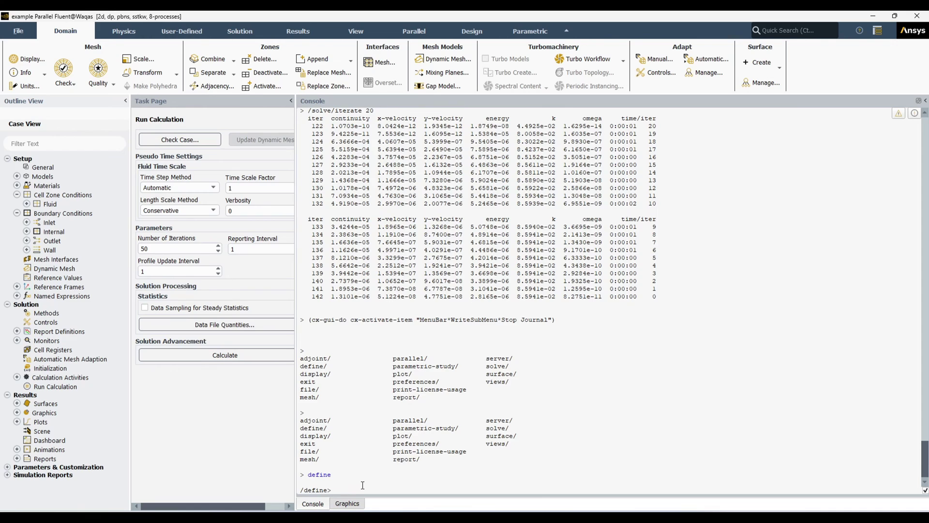
key("Return")
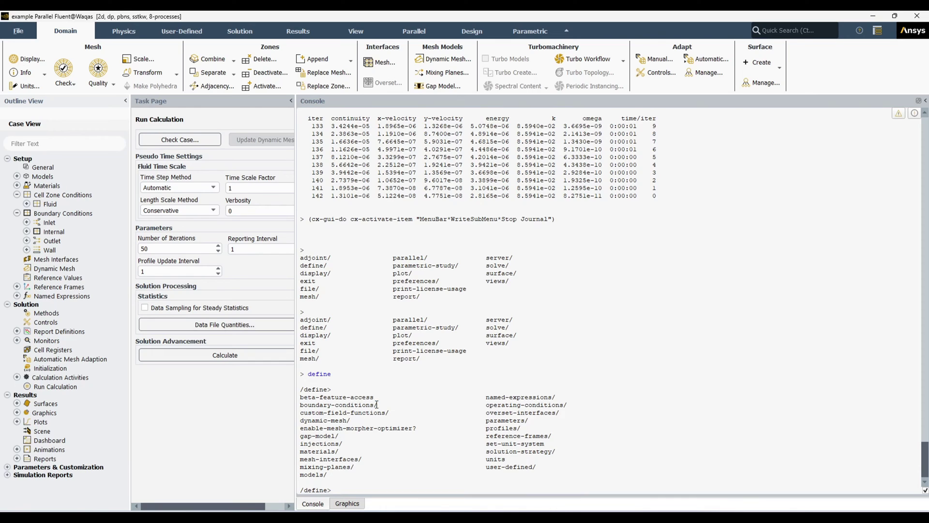
Try to change the velocity unit to mm/s and to cm/s with the units command of the define menu
left_click_drag(378, 404, 302, 397)
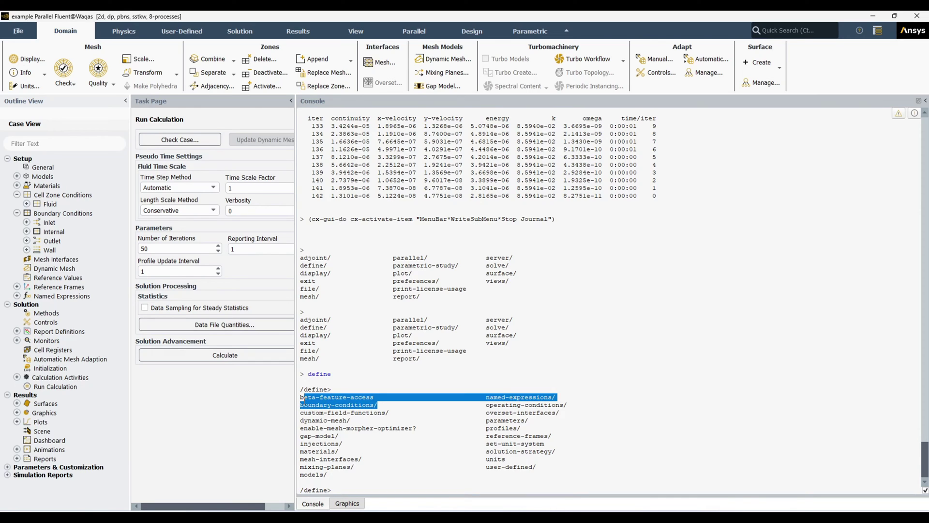
left_click(356, 414)
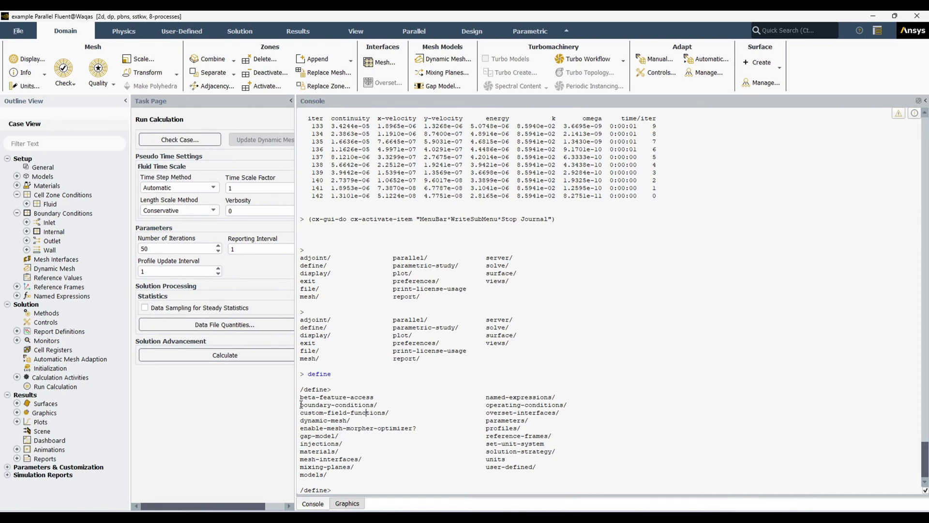
left_click_drag(301, 405, 380, 407)
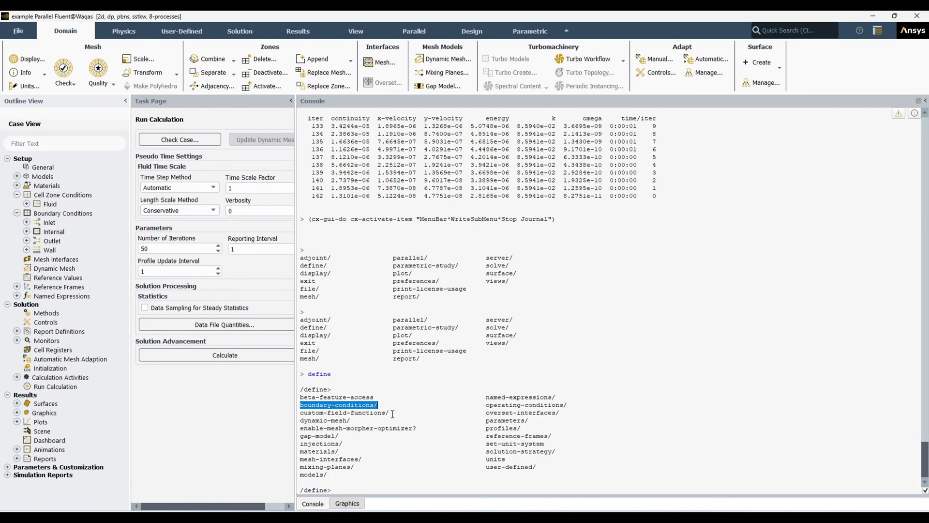
left_click(477, 466)
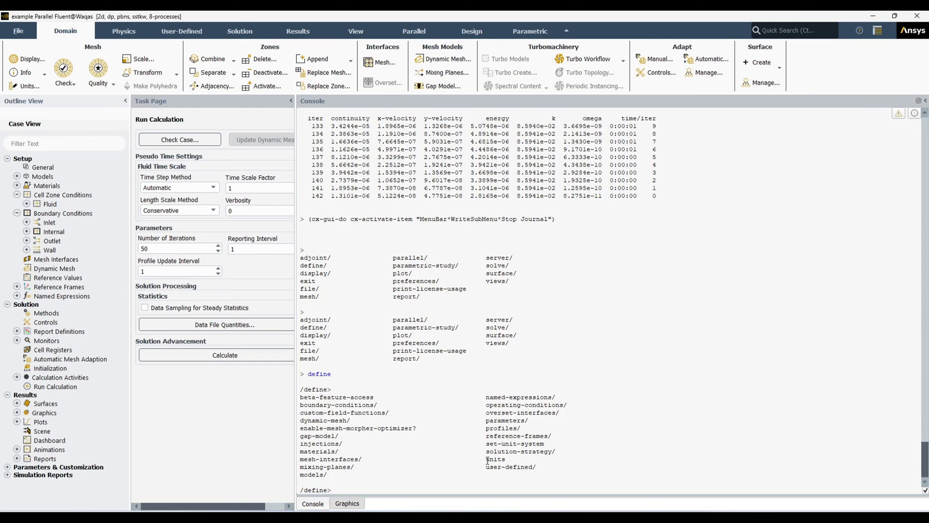
mouse_move(487, 460)
left_mouse_down()
mouse_move(509, 460)
mouse_move(495, 476)
left_mouse_up()
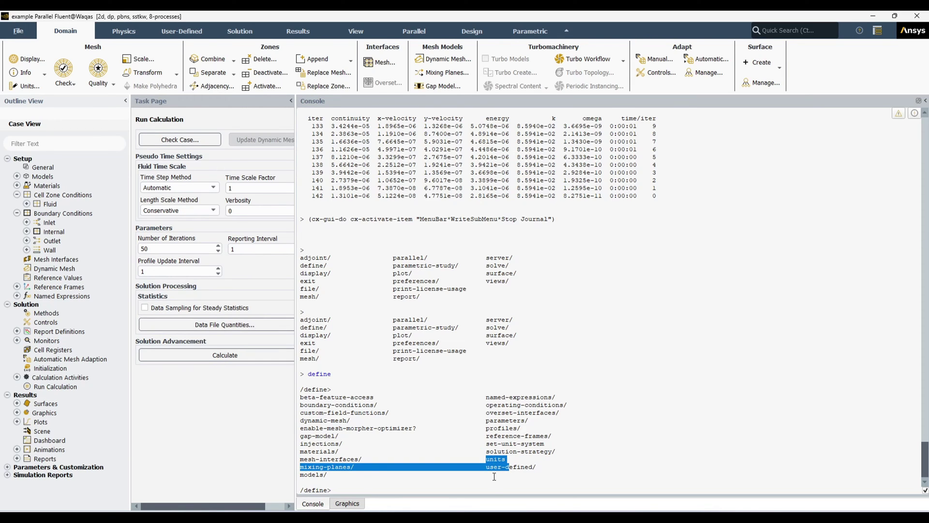
left_click(495, 476)
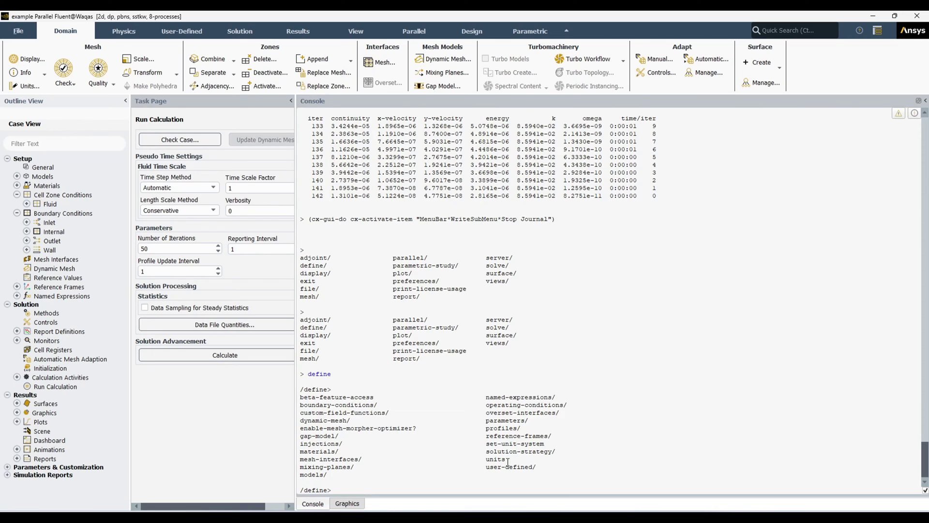
left_click(370, 490)
type("units")
key("Return")
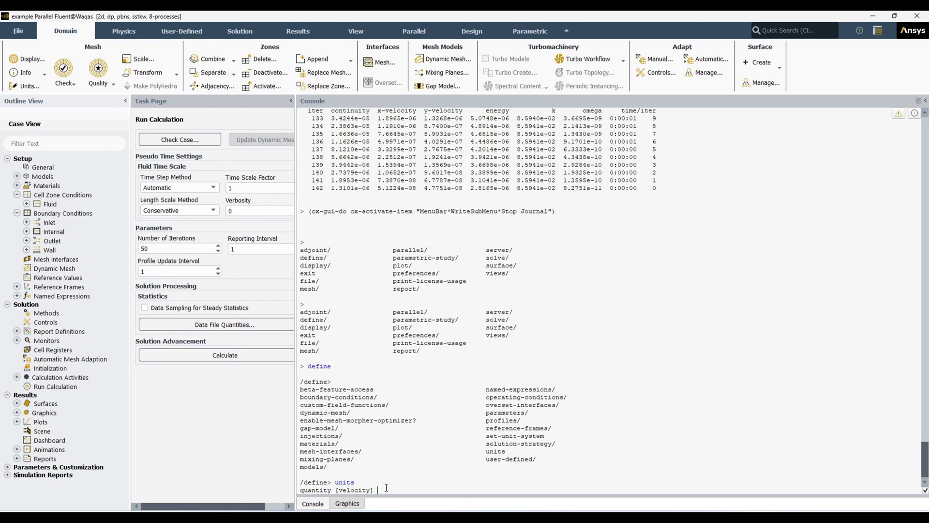
type("mm/s")
key("Return")
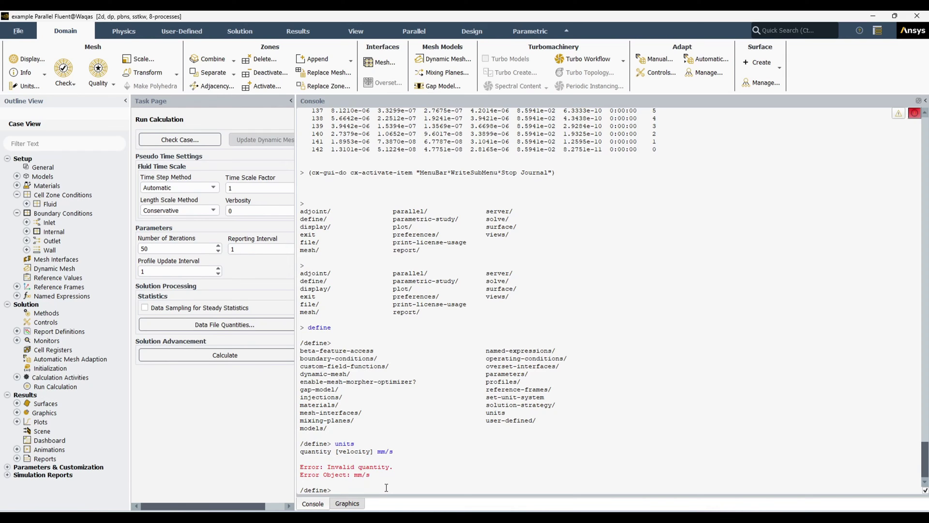
type("cm/s")
key("Return")
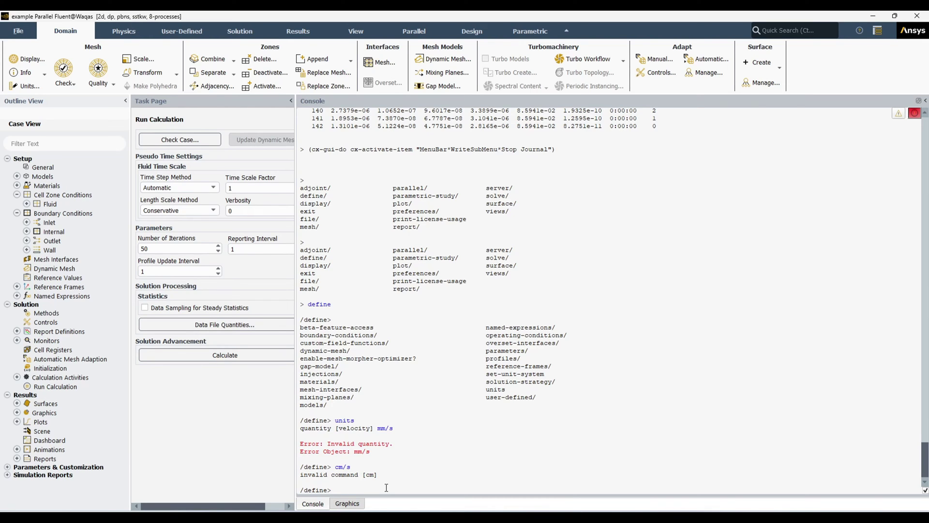
Quit the define menu with q and list the root-level text commands again
left_click_drag(335, 428, 372, 428)
left_click(328, 491)
left_click(317, 487)
type("q")
key("Return")
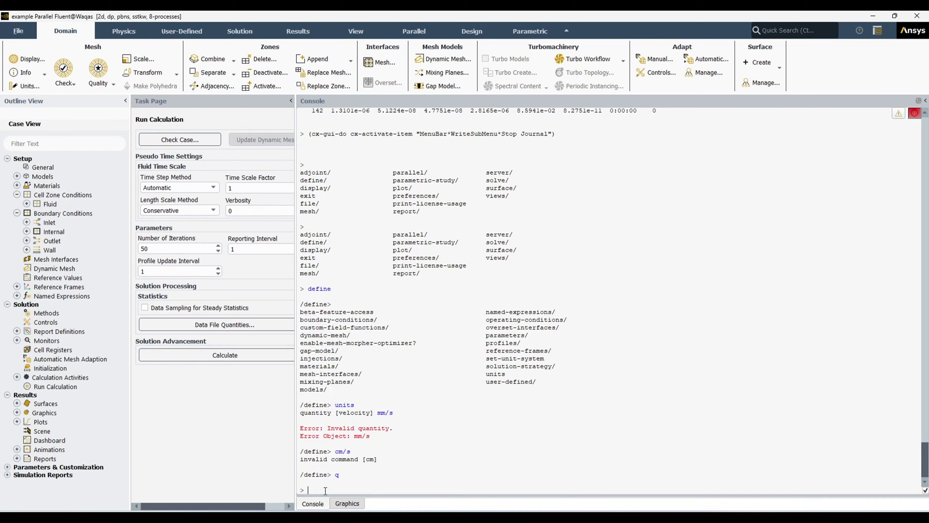
key("Return")
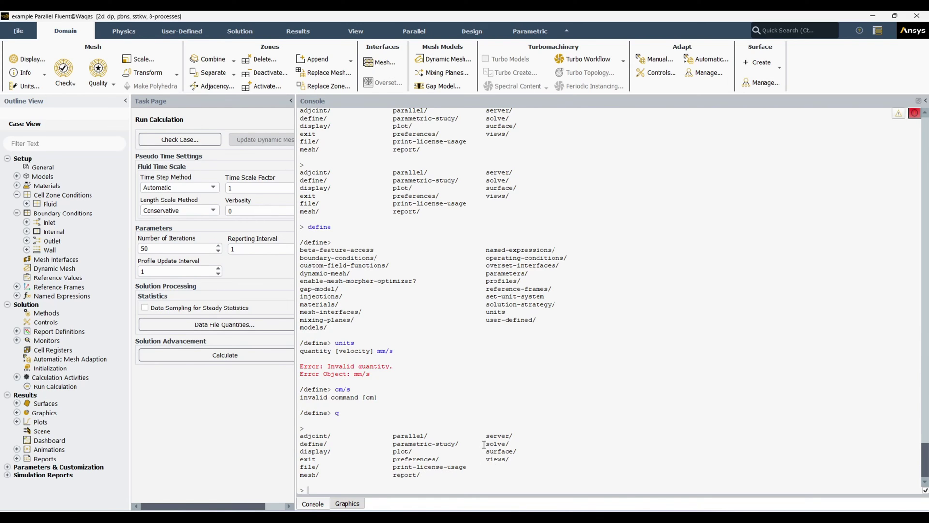
left_click_drag(484, 444, 511, 445)
left_click_drag(393, 475, 422, 477)
left_click(301, 468)
left_click_drag(422, 475, 300, 441)
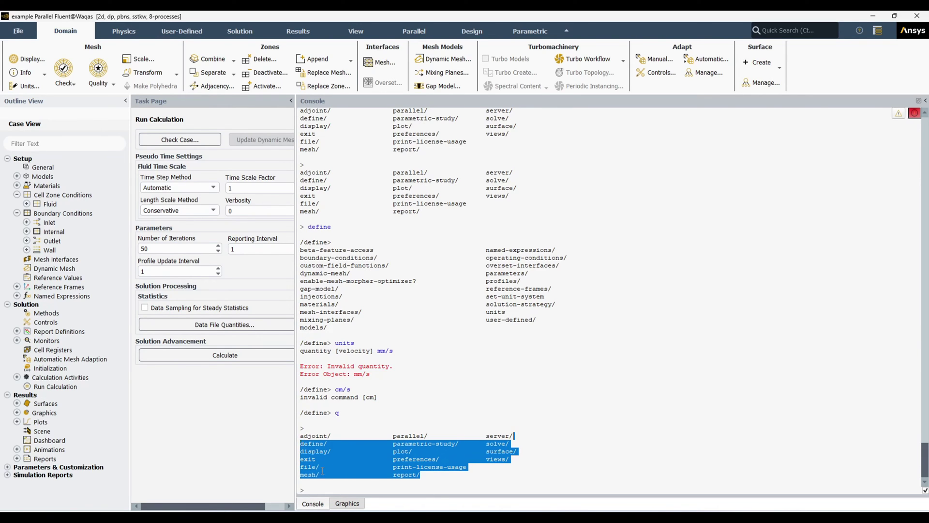
left_click(342, 490)
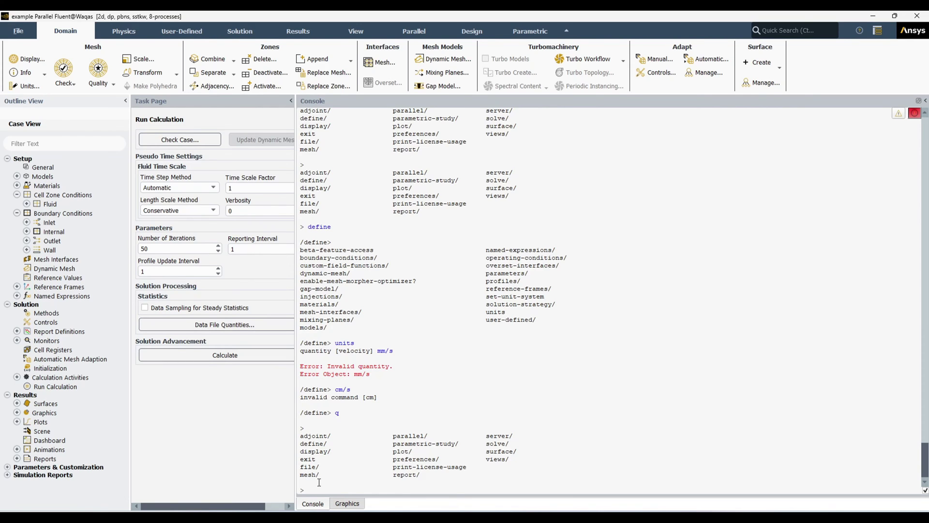
Enter the mesh command menu using the abbreviation mes, and quit back to the root level with q
type("mes")
key("Return")
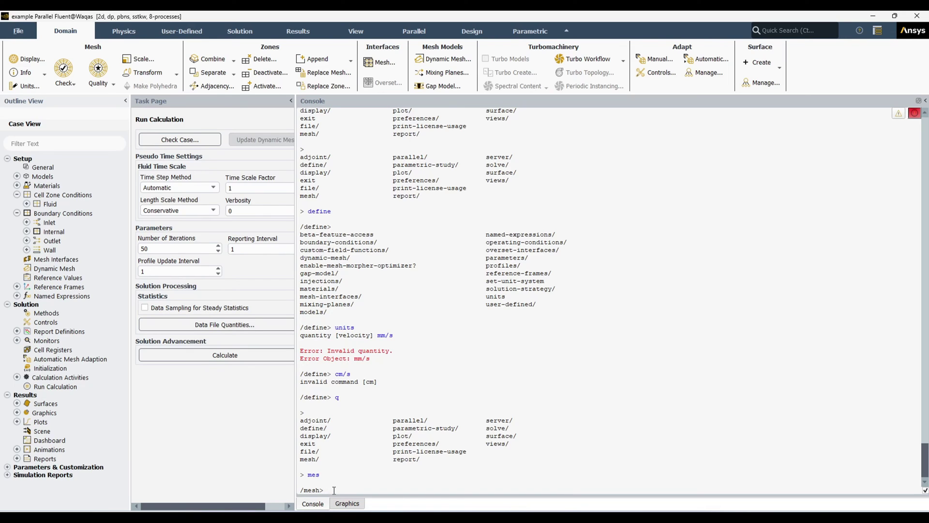
type("q")
key("Return")
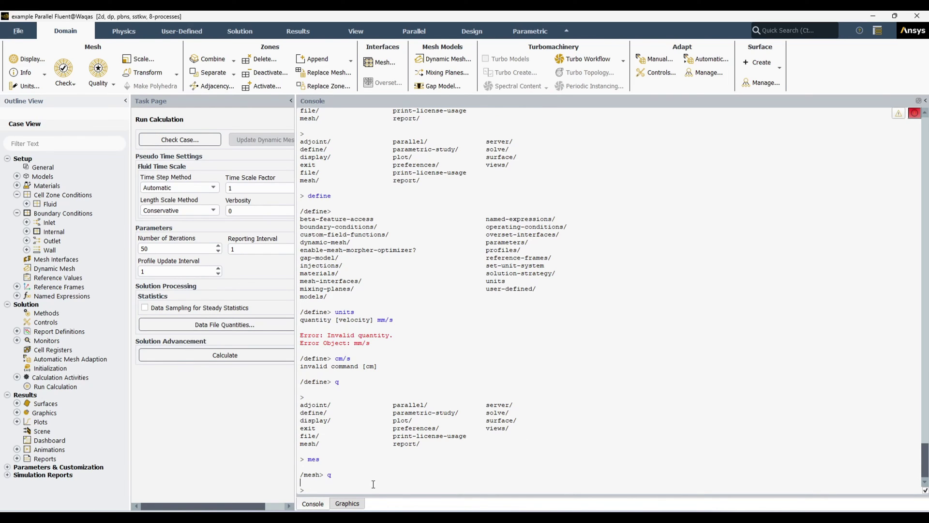
Enter the define menu again and list its commands, such as boundary-conditions, materials and mesh-interfaces, to examine them
type("define")
key("Return")
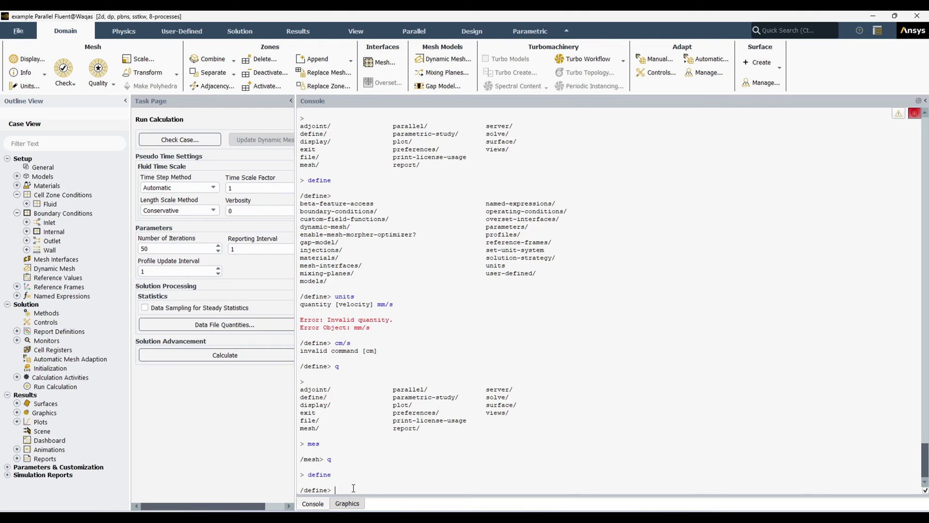
key("Return")
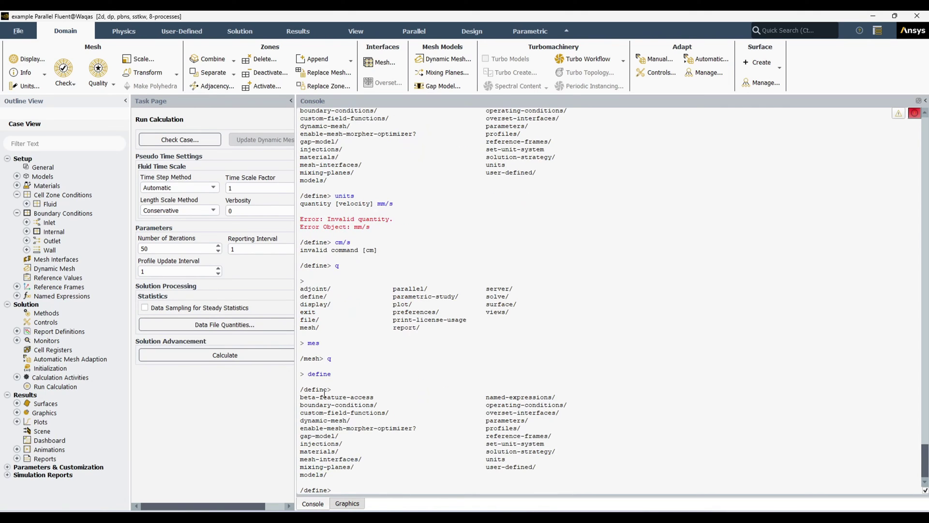
left_click_drag(302, 406, 339, 423)
left_click(306, 452)
left_click_drag(301, 460, 316, 467)
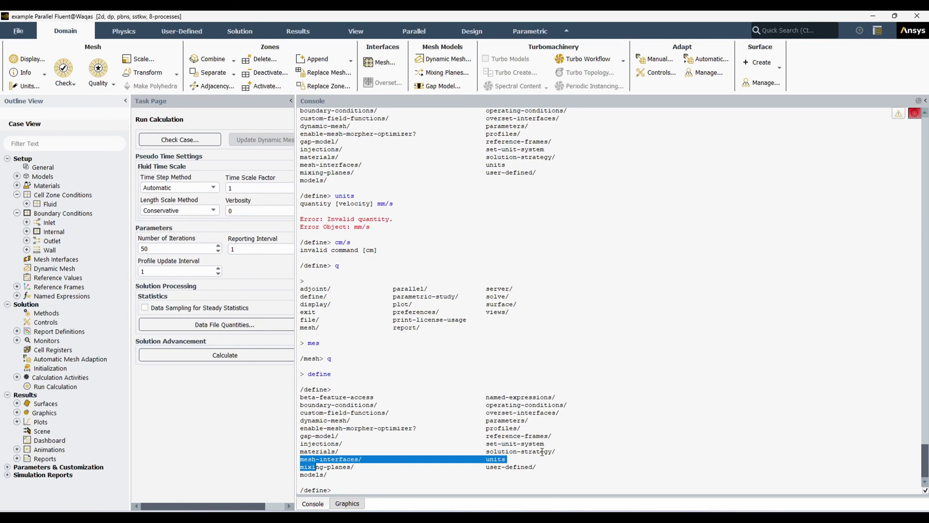
left_click_drag(555, 480, 272, 392)
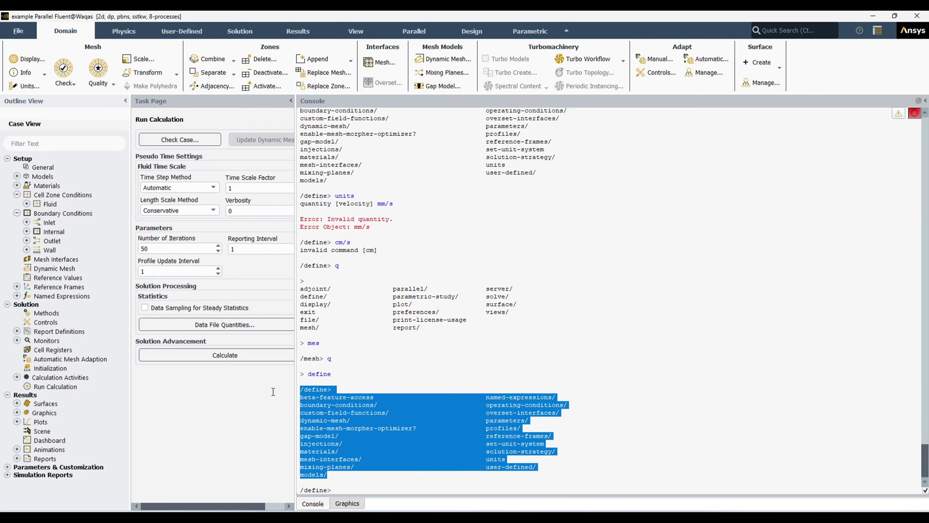
Quit the define menu with q, glance at the mesh graphics, and list the root-level text commands in the console
left_click(401, 486)
type("q")
key("Return")
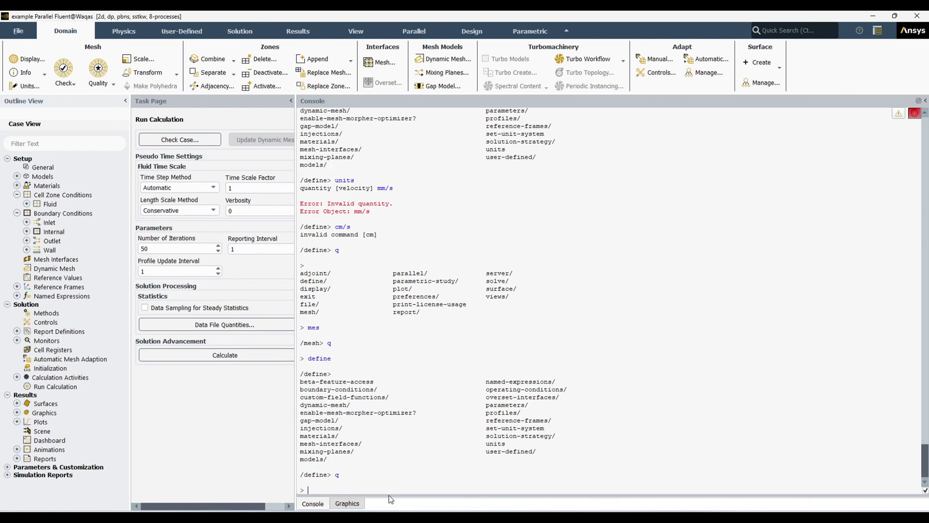
left_click(360, 504)
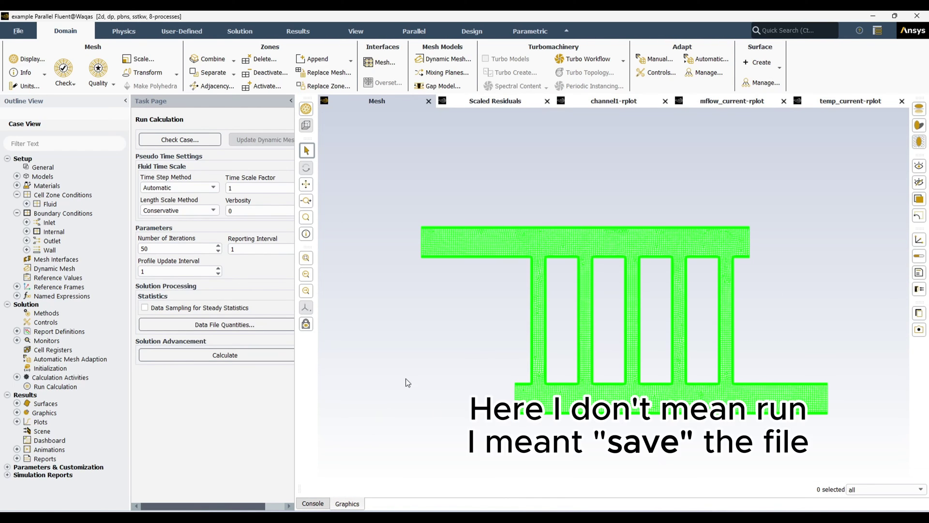
left_click(313, 503)
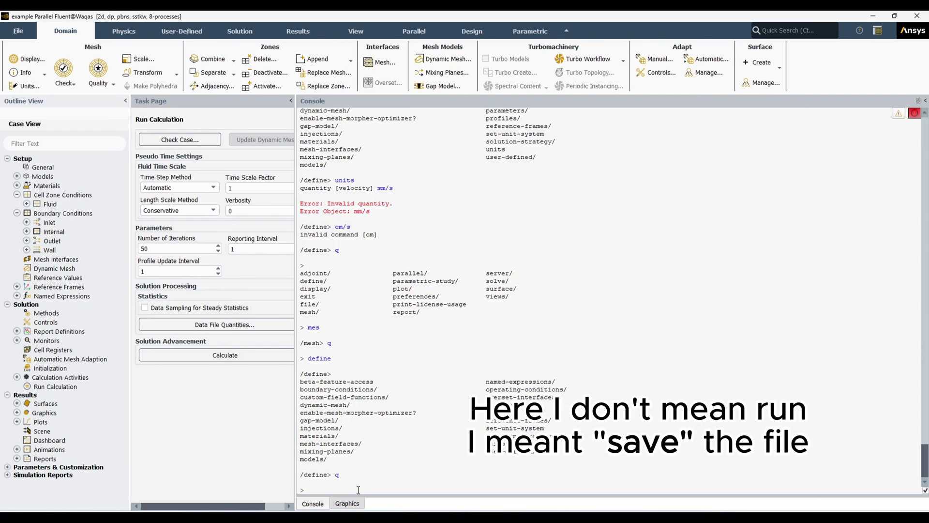
key("Return")
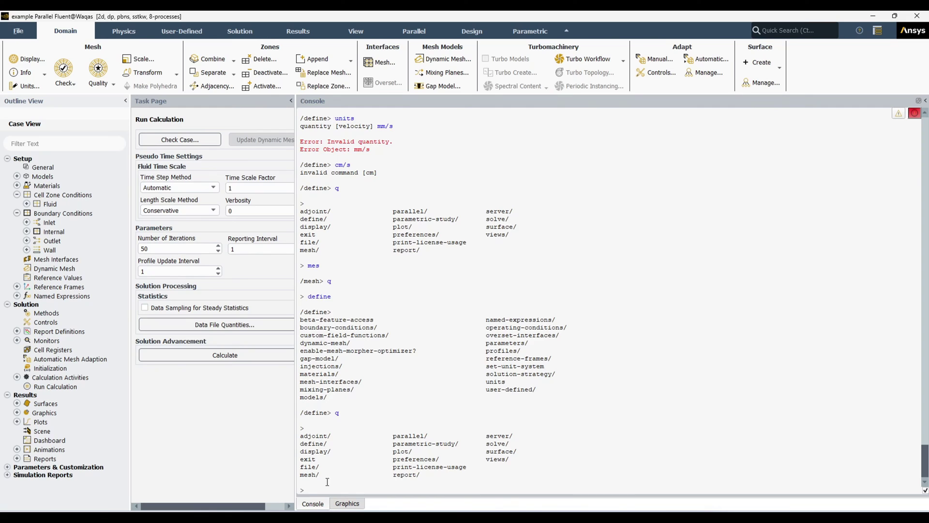
Enter the file command menu from the root level and list its commands
left_click_drag(301, 467, 320, 469)
left_click(325, 485)
left_click_drag(300, 460, 316, 460)
left_click(311, 489)
type("file")
key("Return")
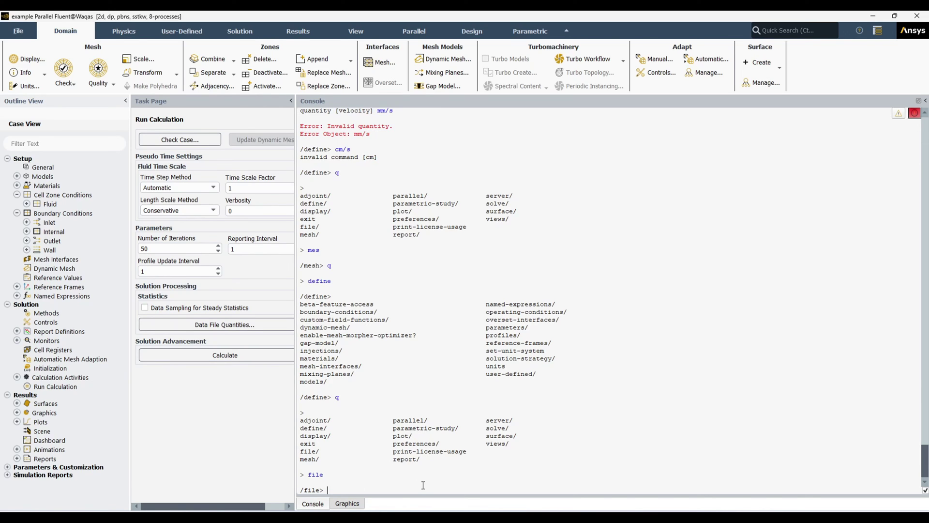
key("Return")
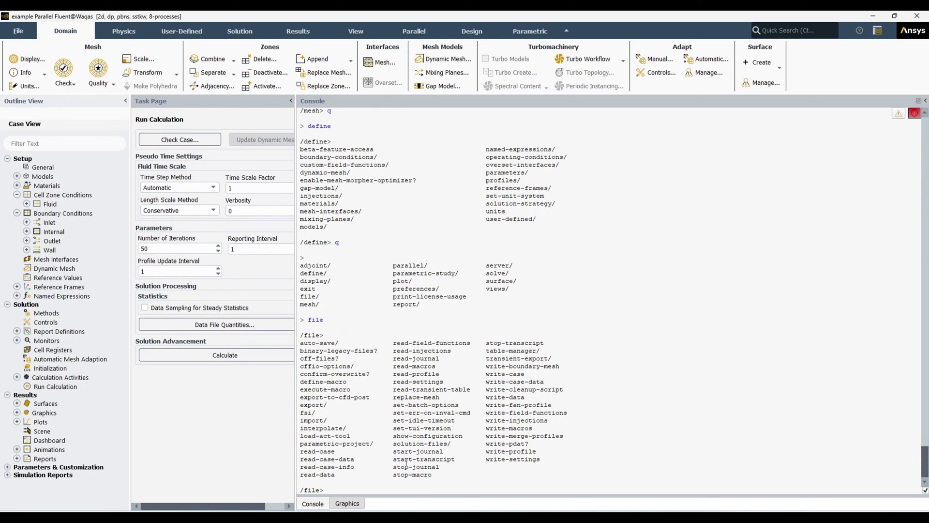
Examine the listed file commands, especially the write group with write-case and write-case-data
left_click_drag(390, 344, 434, 387)
left_click_drag(386, 405, 435, 476)
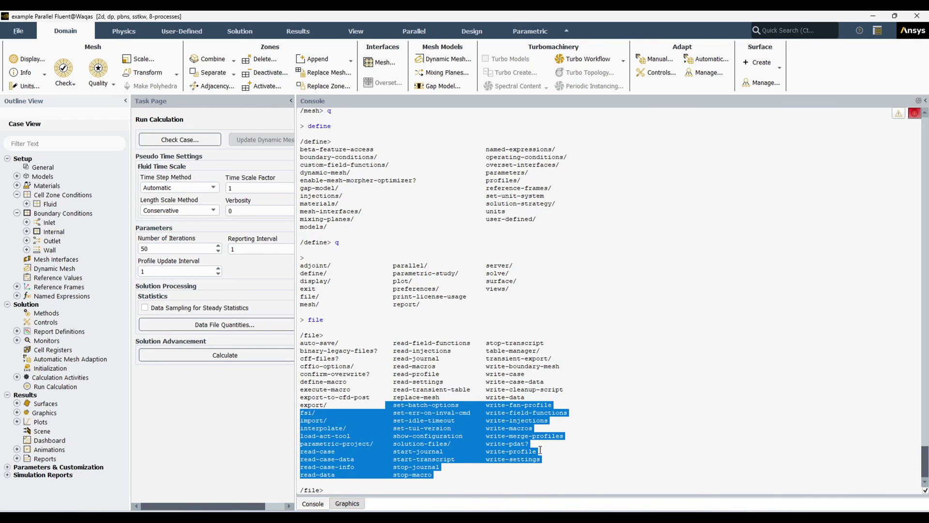
left_click(530, 444)
left_click_drag(483, 389, 441, 467)
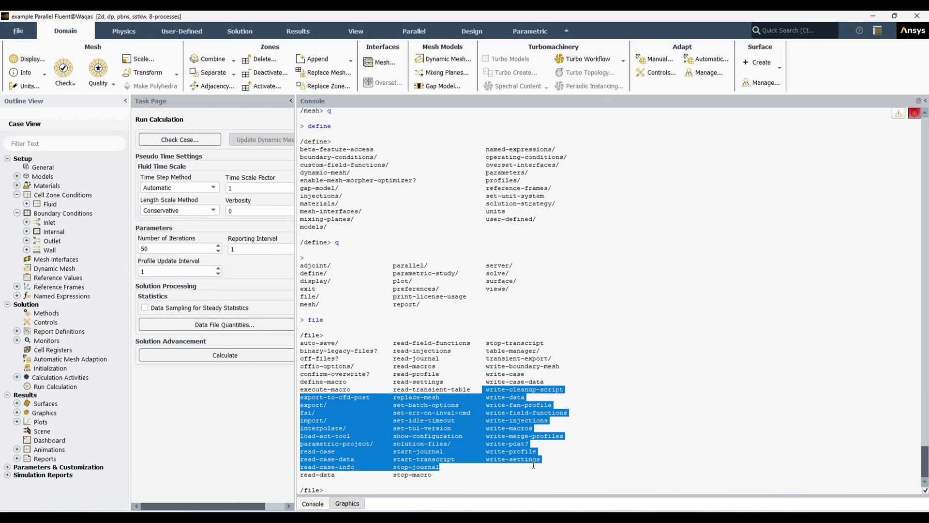
left_click(587, 429)
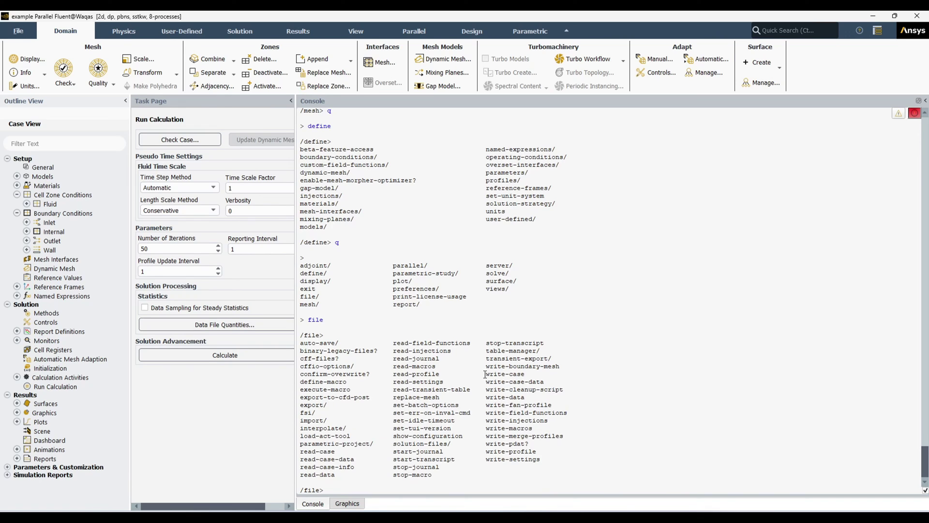
left_click_drag(483, 374, 525, 376)
left_click_drag(487, 381, 555, 381)
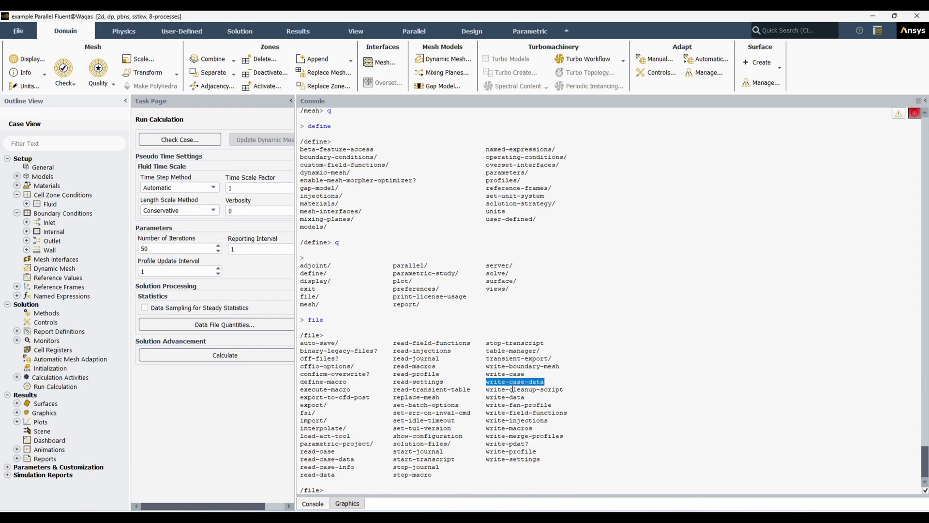
Save the case and data with the write-case-data command under the name introduction.case
left_click(376, 485)
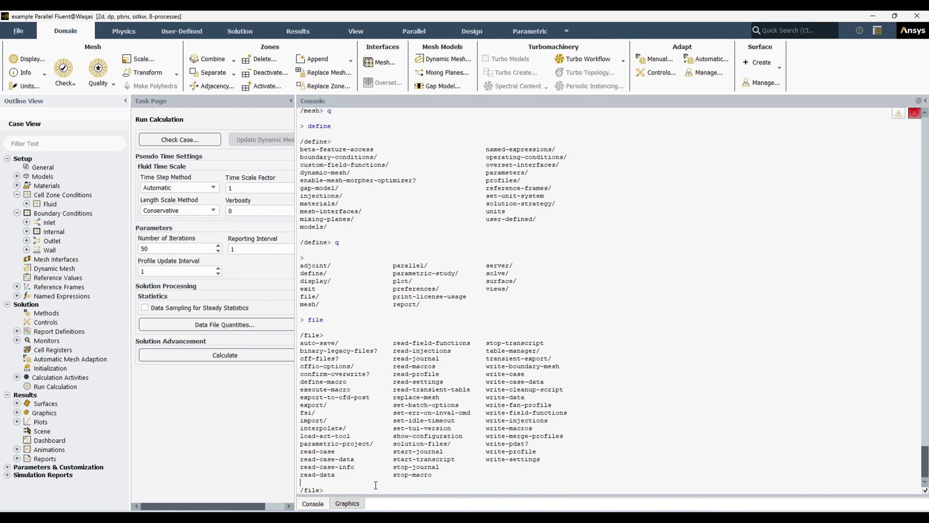
key("Return")
type("write ")
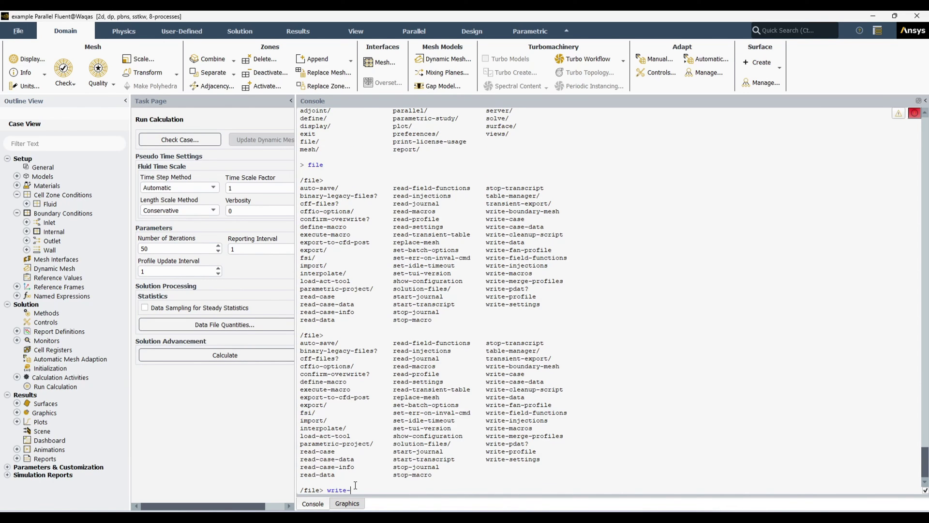
type("case-data")
type("introduction.case")
key("Return")
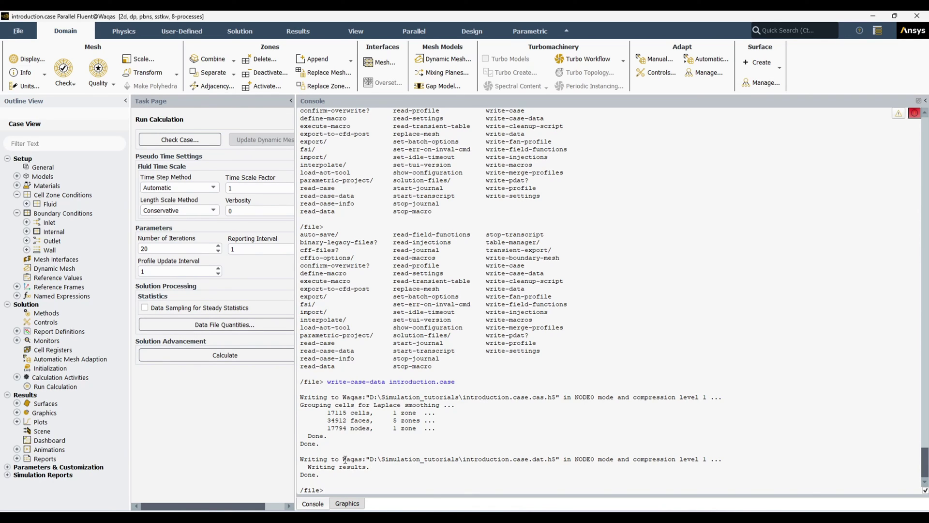
Check the path and name of the written data file in the console output, and quit the file menu with q
left_click_drag(370, 462, 556, 459)
left_click(439, 460)
left_click(456, 460)
left_click_drag(460, 460, 531, 461)
left_click(529, 461)
left_click_drag(531, 459, 429, 487)
left_click(429, 487)
type("q")
key("Return")
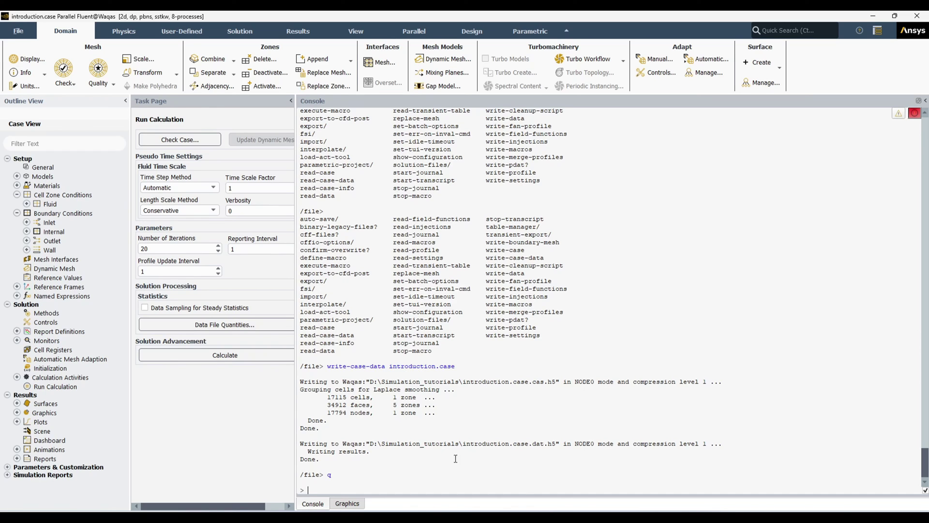
left_click_drag(463, 444, 556, 446)
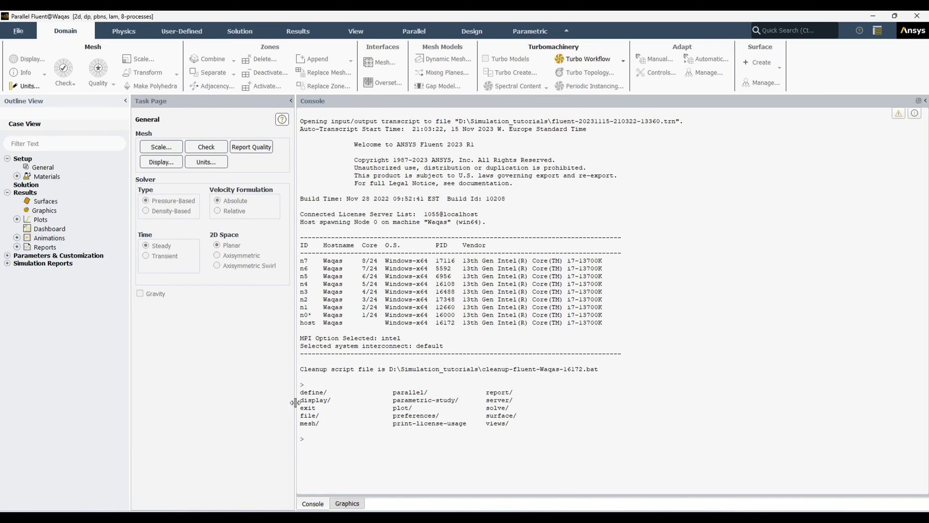
In the fresh Fluent session without a loaded case, enter the file command menu and list its commands
left_click(334, 448)
left_click_drag(316, 415, 295, 420)
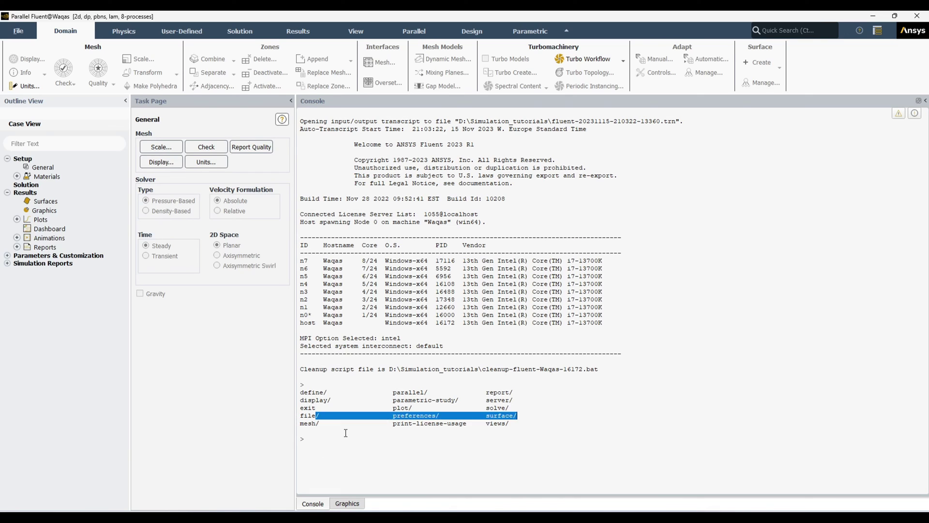
left_click(333, 476)
type("fi")
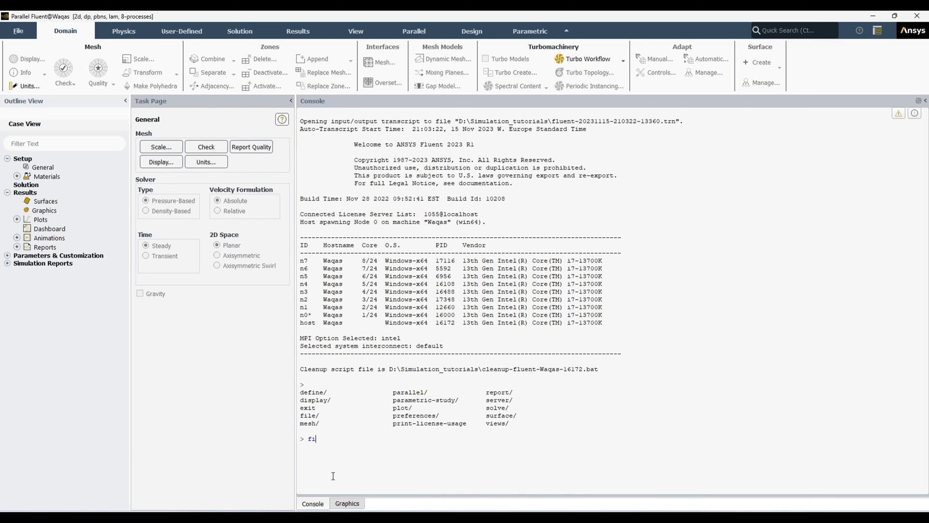
type("le")
key("Return")
key("Return")
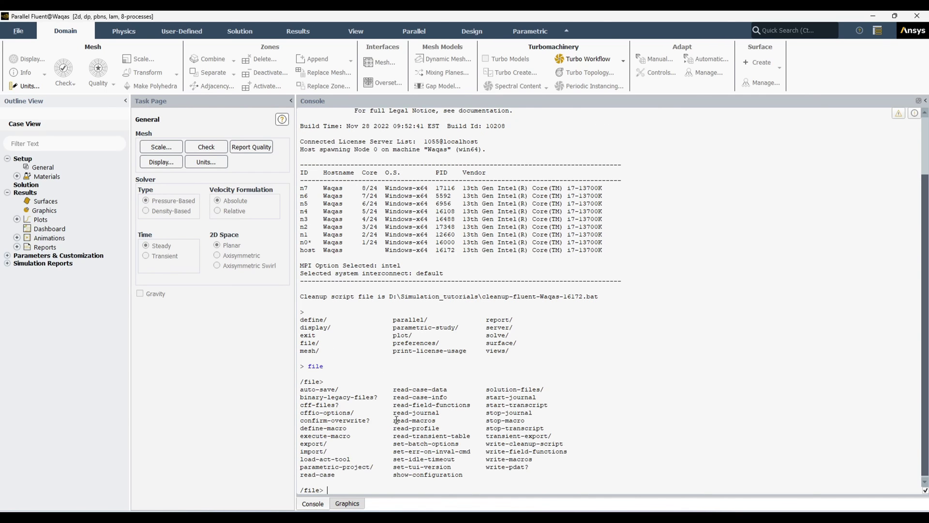
Try to read the saved case with the command reade-cas introduction.case
left_click_drag(392, 389, 443, 391)
left_click(442, 390)
left_click_drag(337, 477, 301, 478)
left_click(345, 489)
type("reade-cas introduction.case")
key("Return")
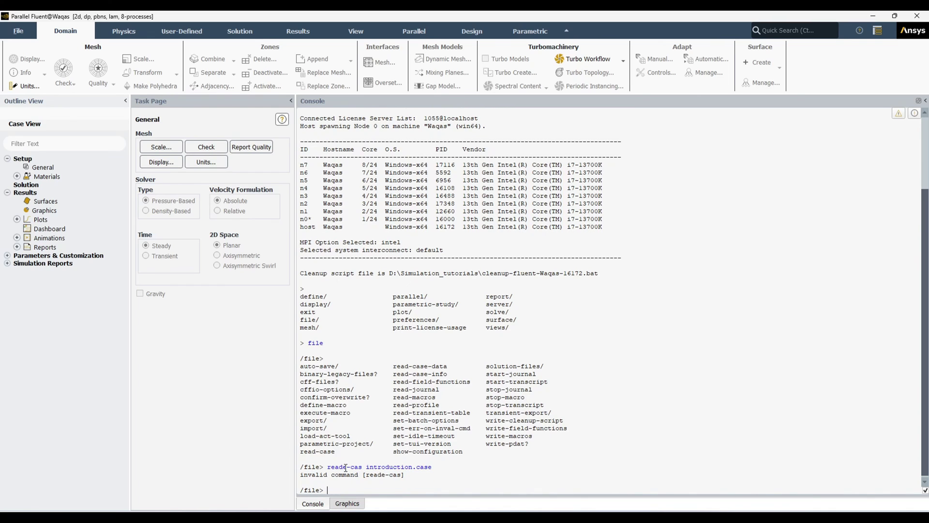
Reuse the previous command line, correct it to read-cas introduction.case, and run it to load the case
left_click_drag(328, 468, 432, 467)
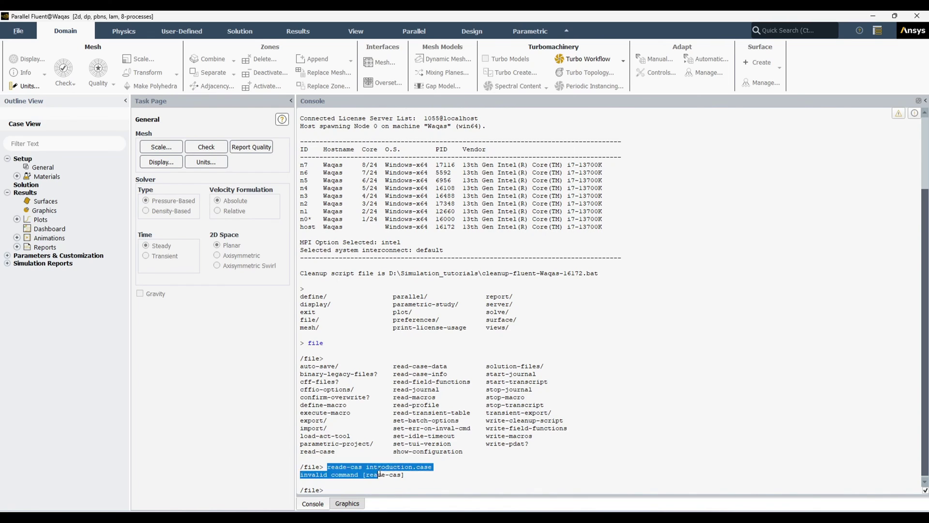
middle_click(400, 500)
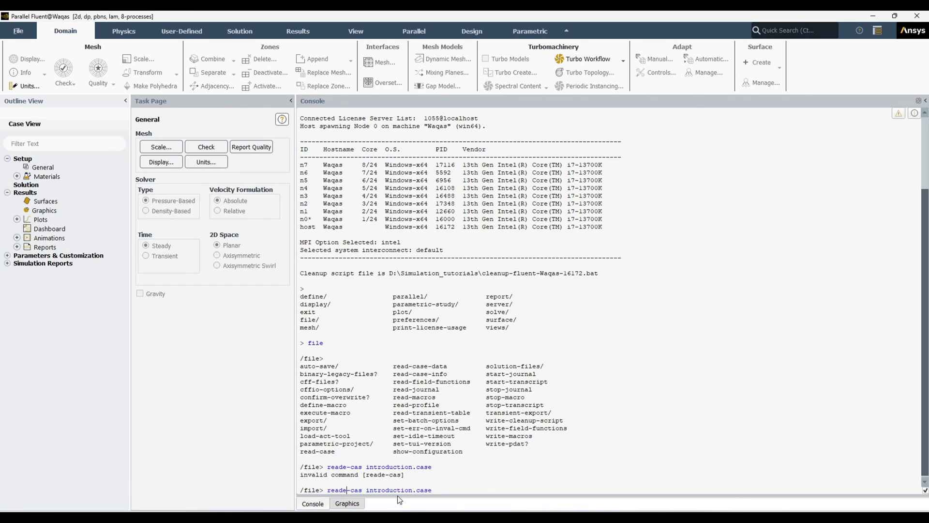
key("BackSpace")
key("Return")
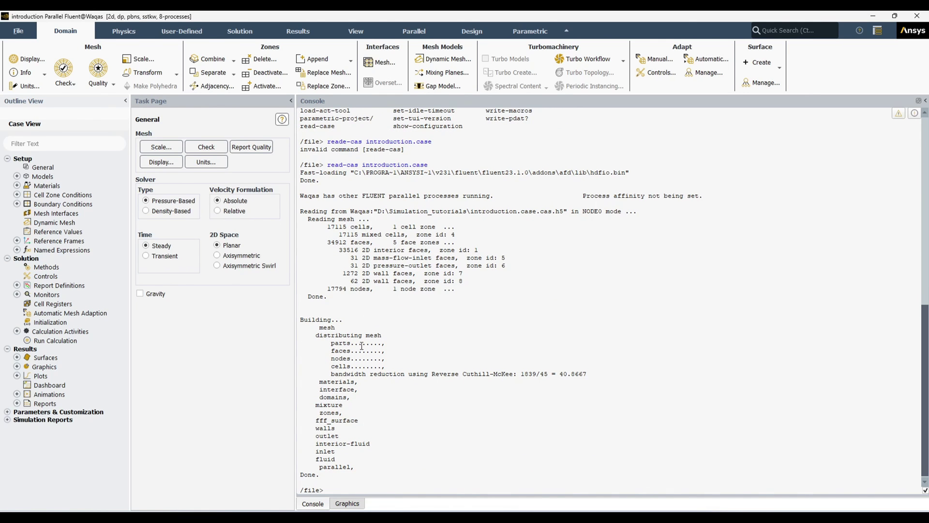
Display the mesh of the fluid cell zone in the graphics window to check the loaded case, and return to the console
left_click(350, 504)
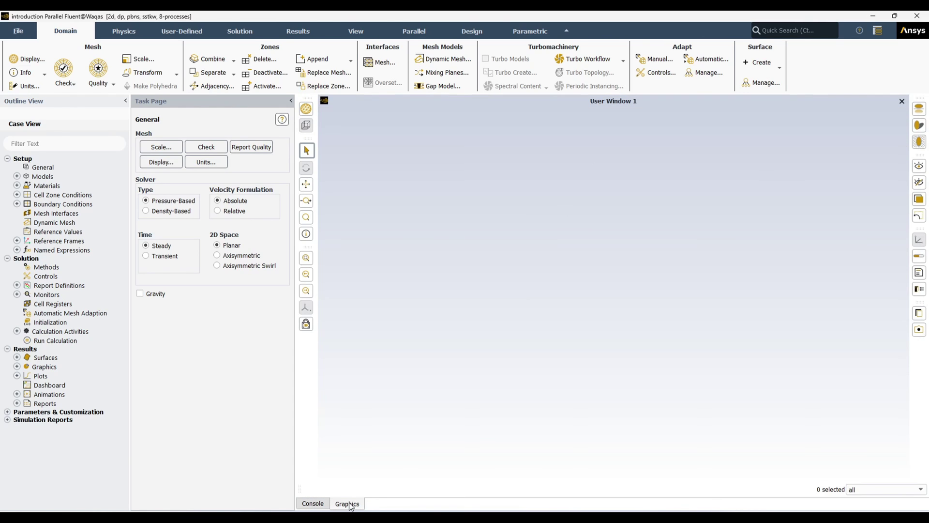
left_click(17, 186)
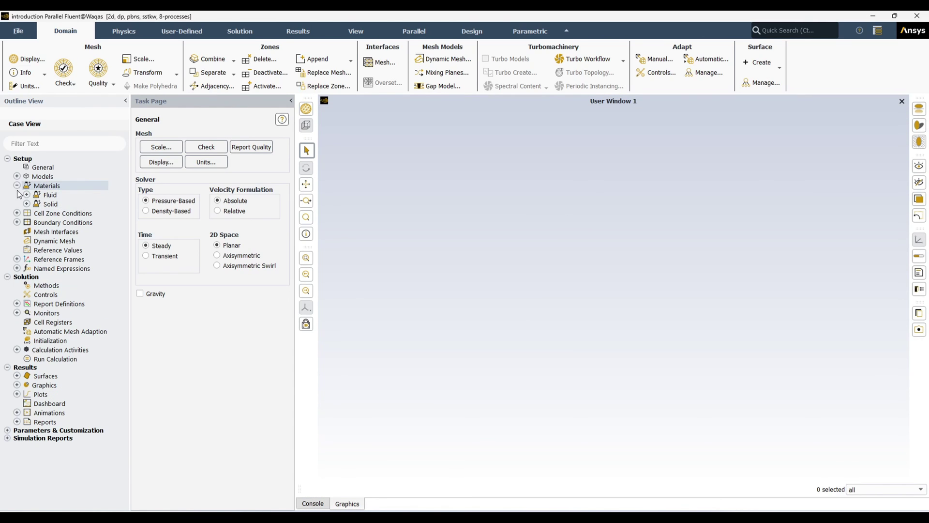
left_click(18, 213)
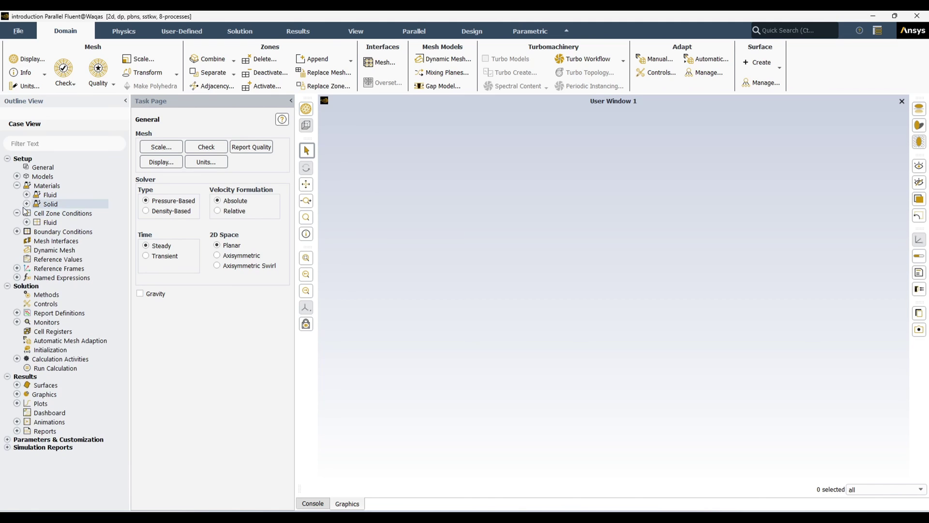
left_click(27, 222)
right_click(61, 233)
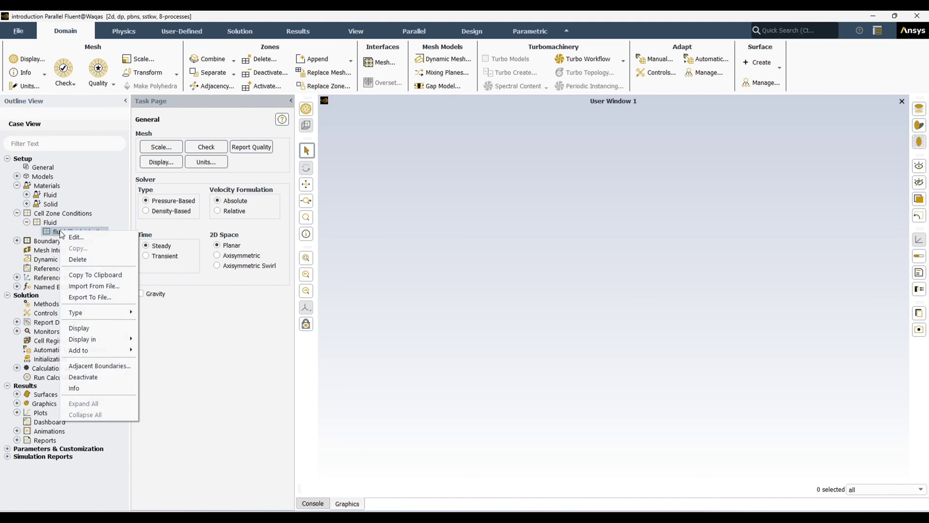
left_click(79, 328)
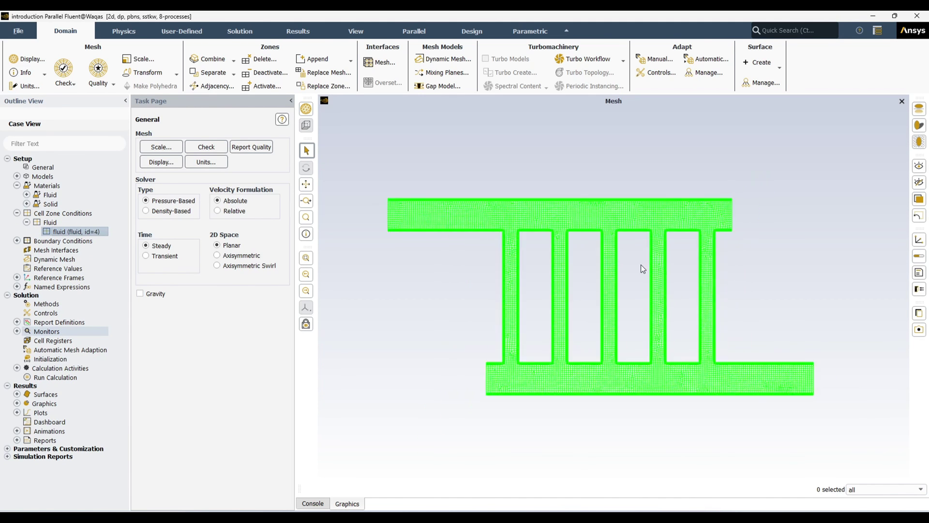
scroll(641, 265, "down", 2)
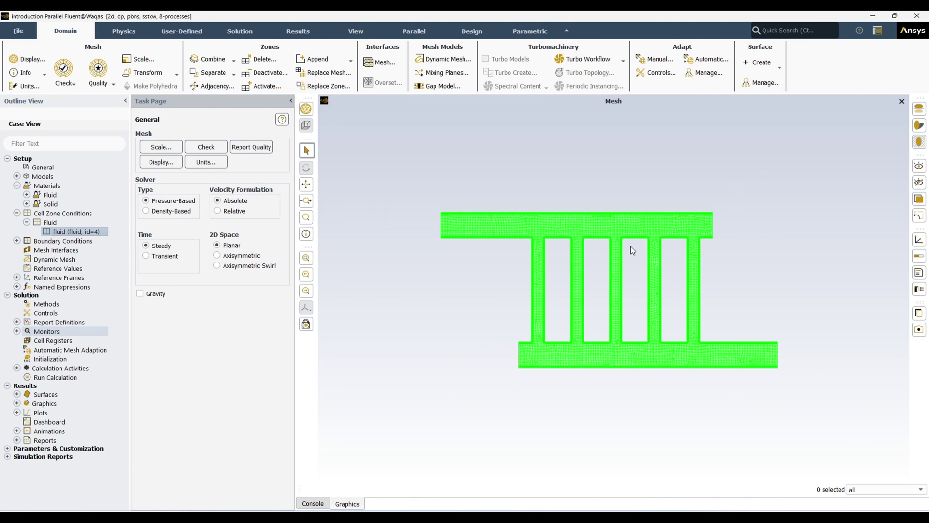
left_click(319, 506)
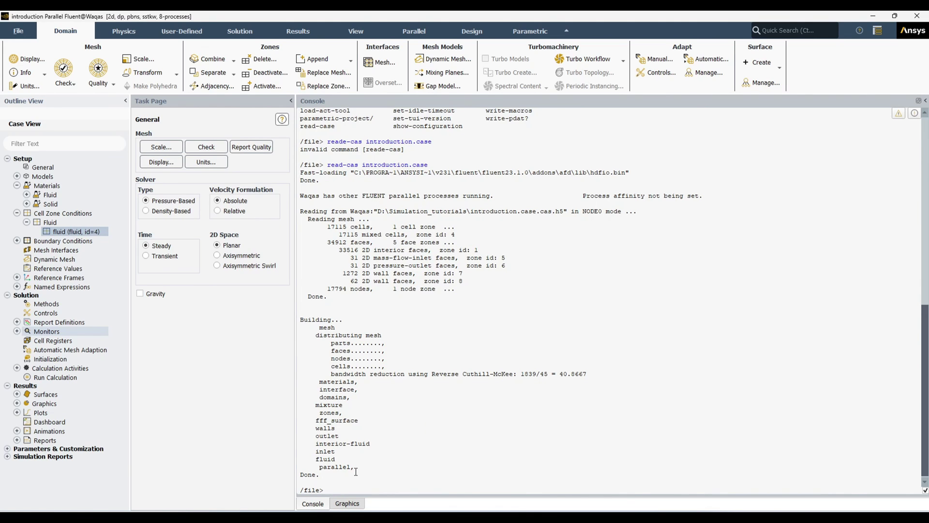